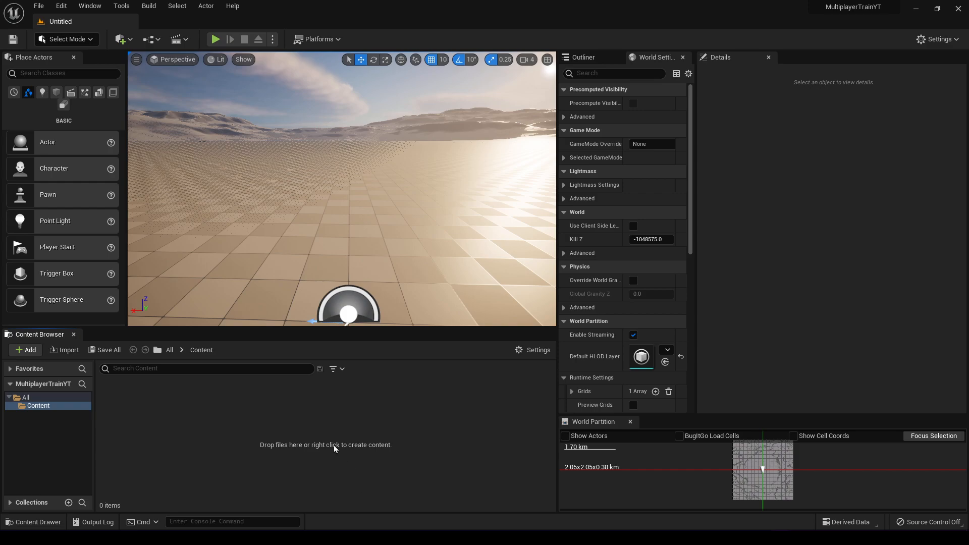
Add the Starter Content pack to the project and close the content pack dialog.
{"action": "left_click", "coordinate": [31, 350]}
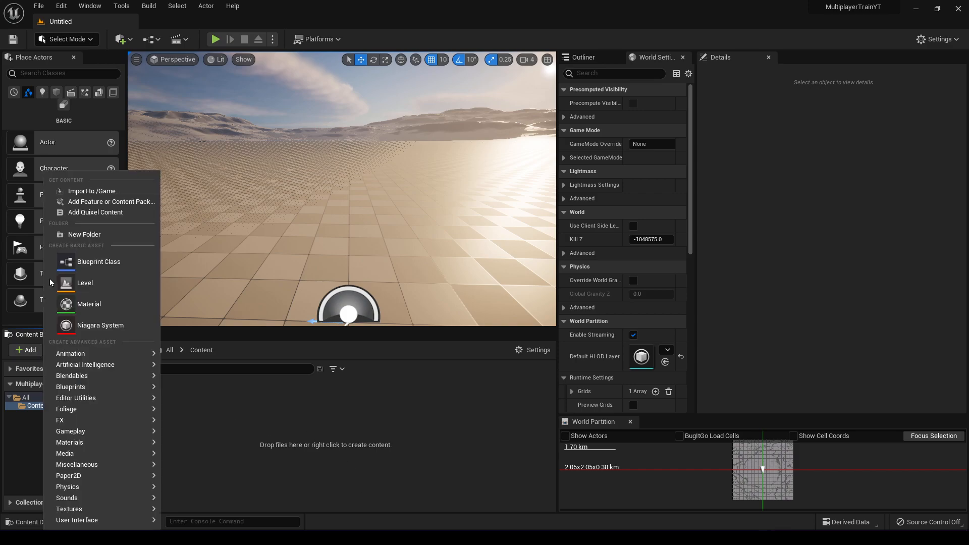
{"action": "left_click", "coordinate": [106, 202]}
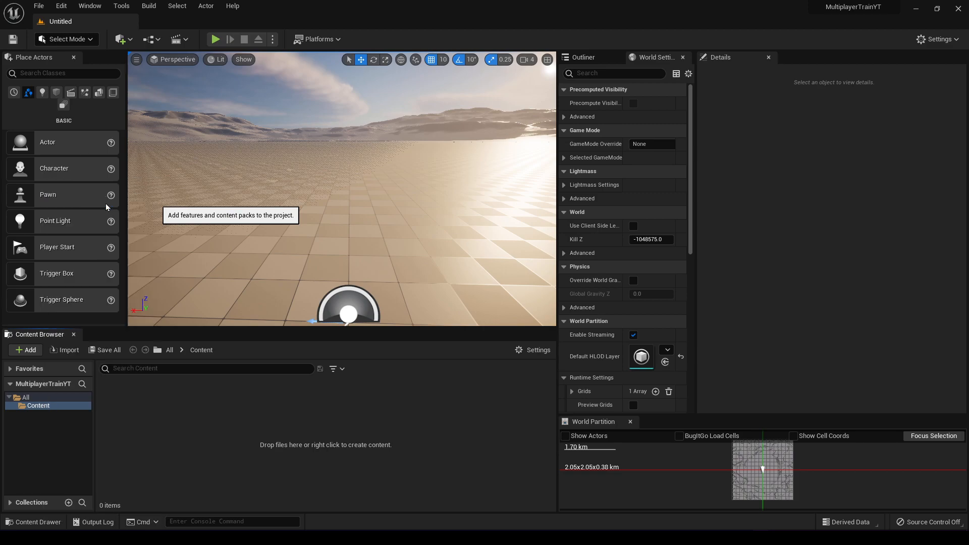
{"action": "left_click", "coordinate": [396, 161]}
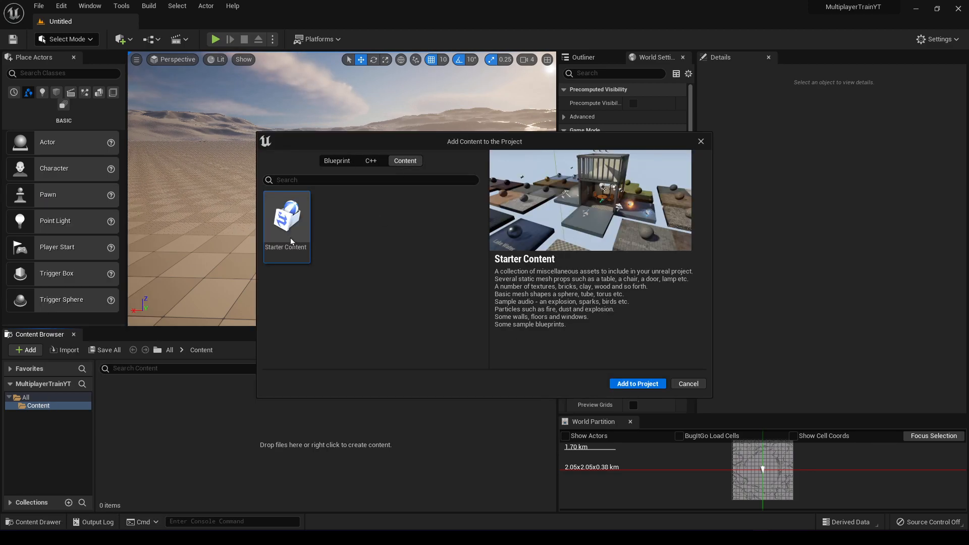
{"action": "left_click", "coordinate": [628, 384]}
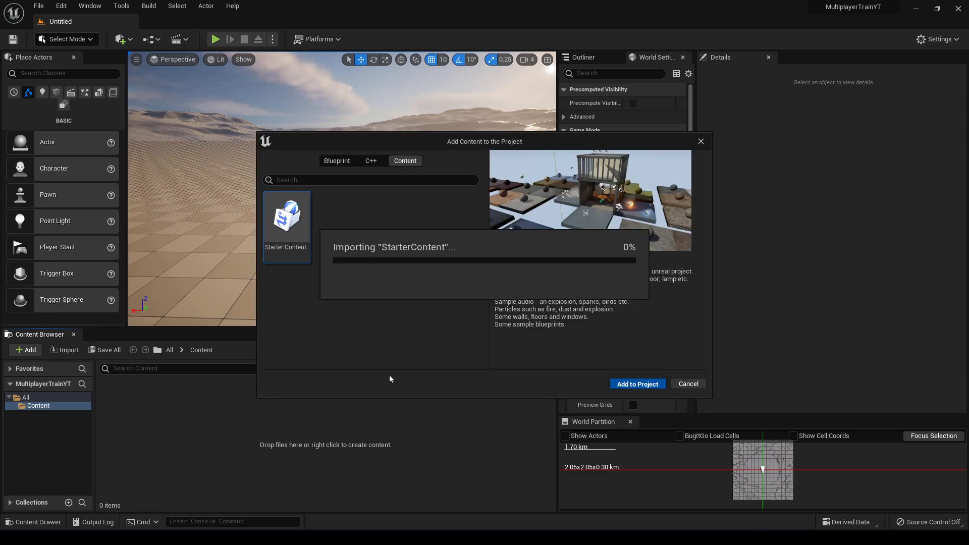
{"action": "left_click", "coordinate": [688, 385]}
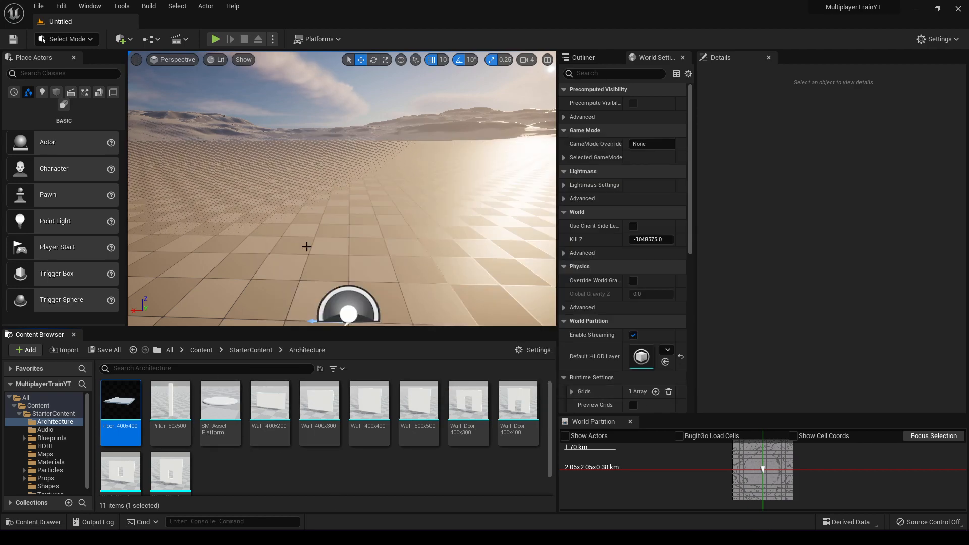
Create a folder named Game in the root Content folder and open it.
{"action": "left_click", "coordinate": [201, 350]}
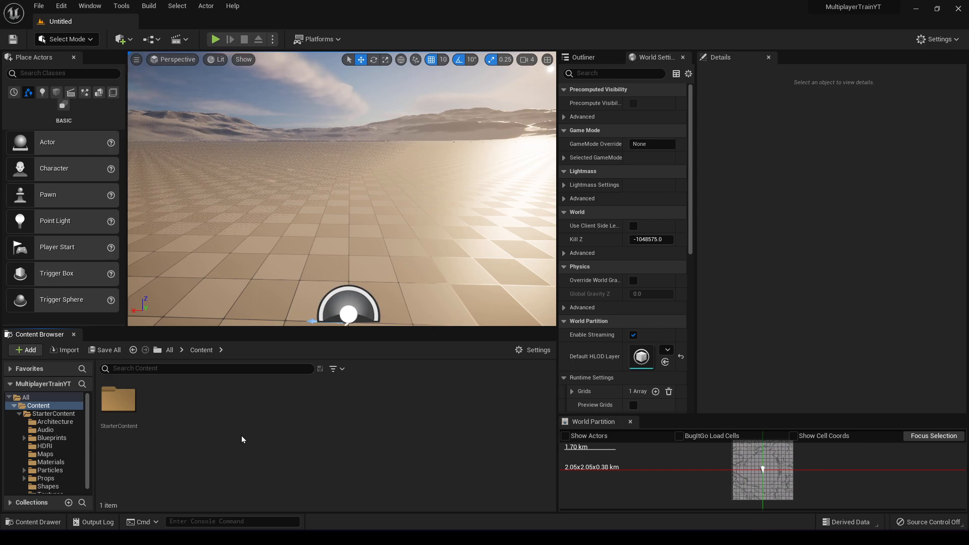
{"action": "key", "text": "ctrl+shift+n"}
{"action": "type", "text": "Game"}
{"action": "key", "text": "Return"}
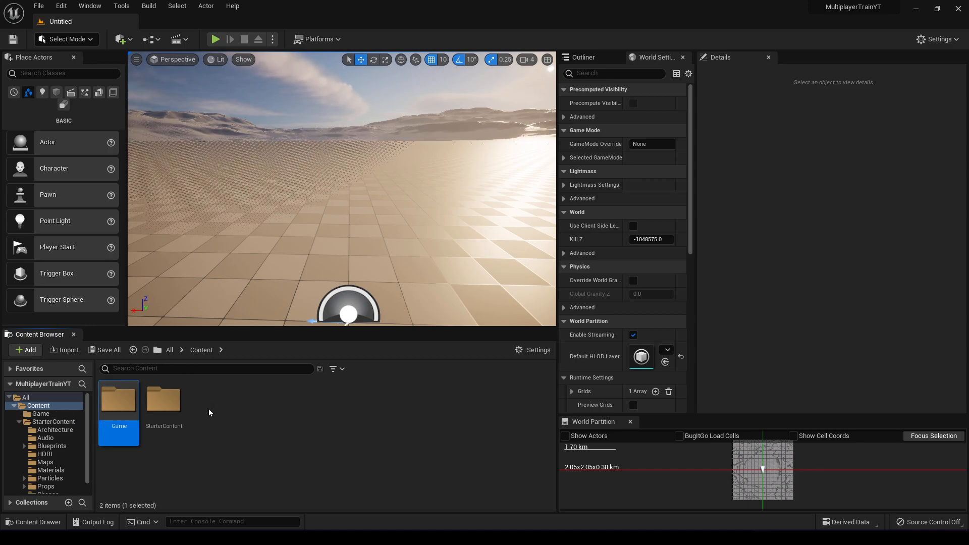
{"action": "key", "text": "Return"}
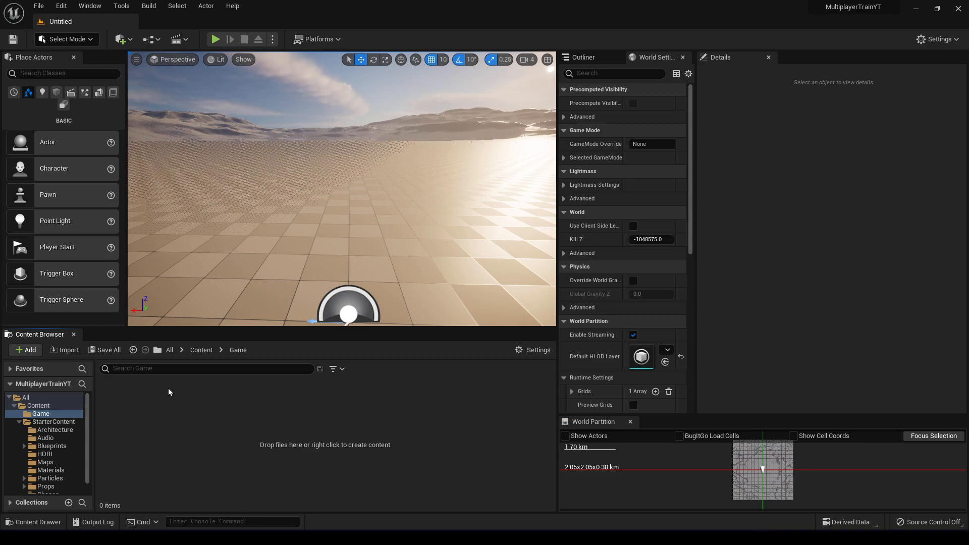
Create a Blueprint class named Trail in the Game folder with Actor as its parent class.
{"action": "right_click", "coordinate": [323, 463]}
{"action": "left_click", "coordinate": [394, 198]}
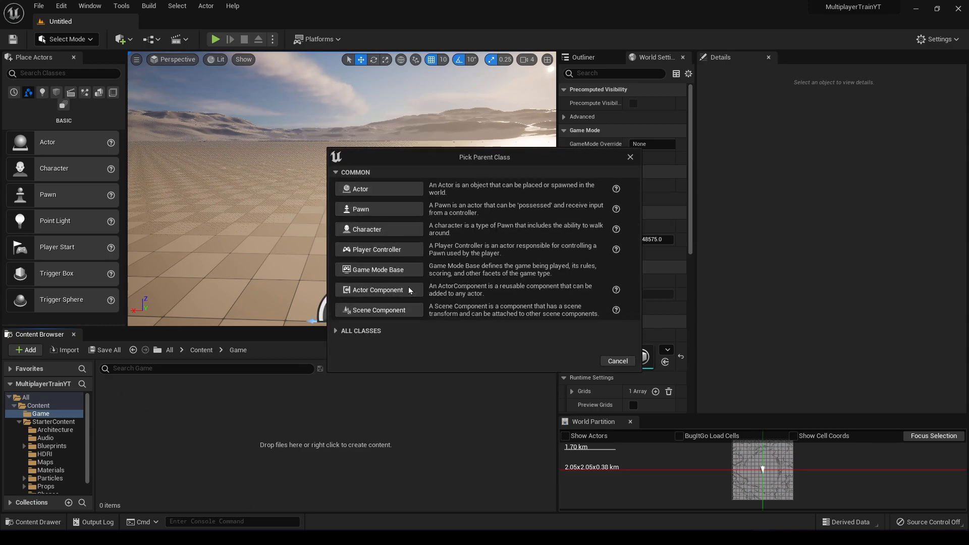
{"action": "left_click", "coordinate": [381, 191]}
{"action": "type", "text": "Trail"}
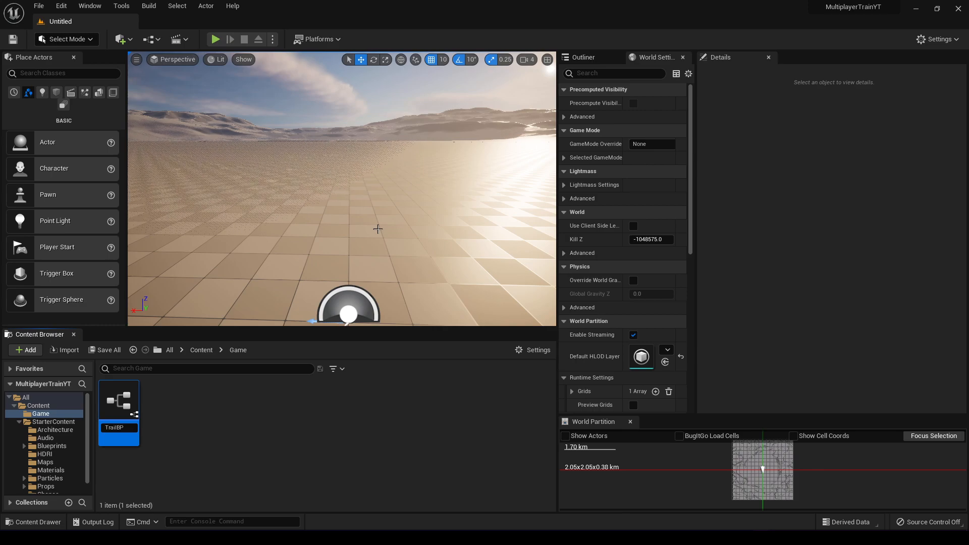
{"action": "key", "text": "Return"}
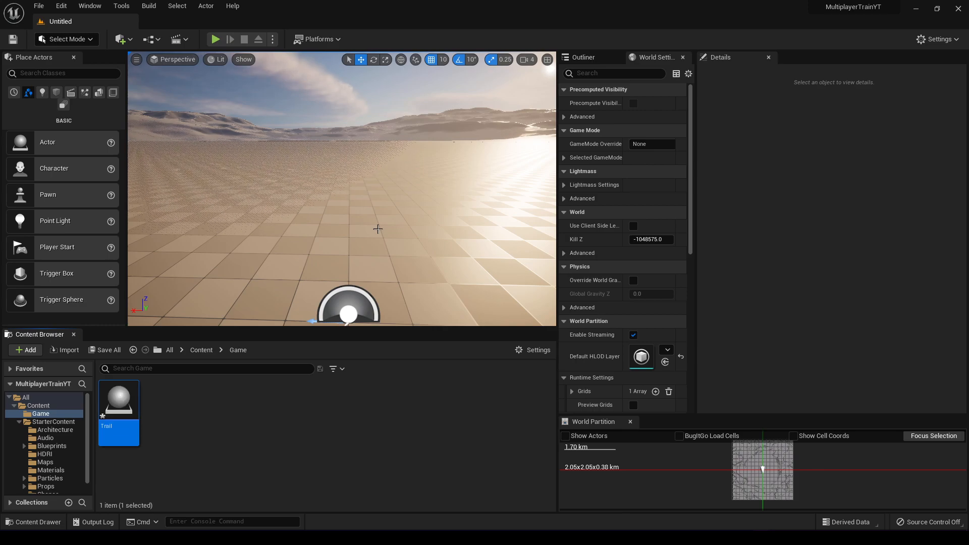
Open the Trail Blueprint and add a Spline component with its default name.
{"action": "double_click", "coordinate": [122, 426]}
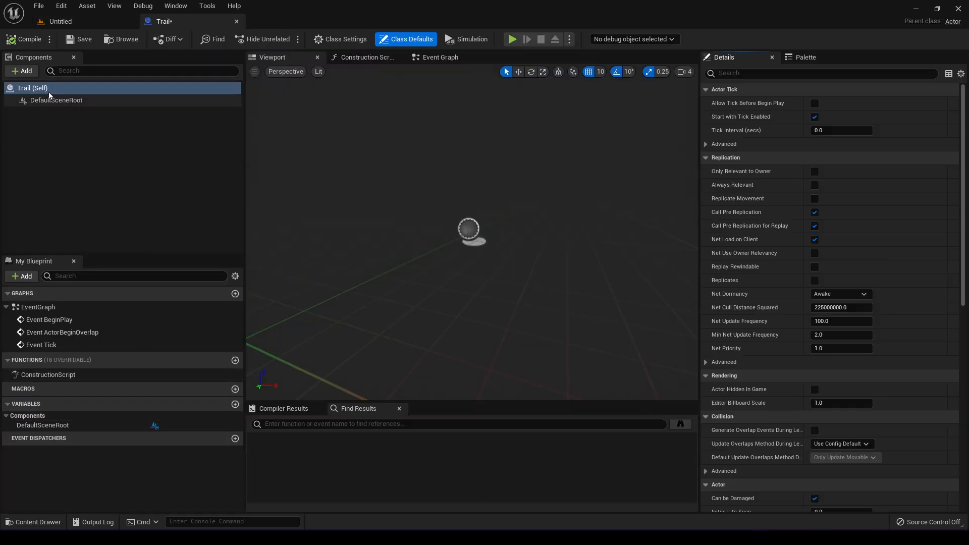
{"action": "left_click", "coordinate": [26, 71]}
{"action": "type", "text": "spline"}
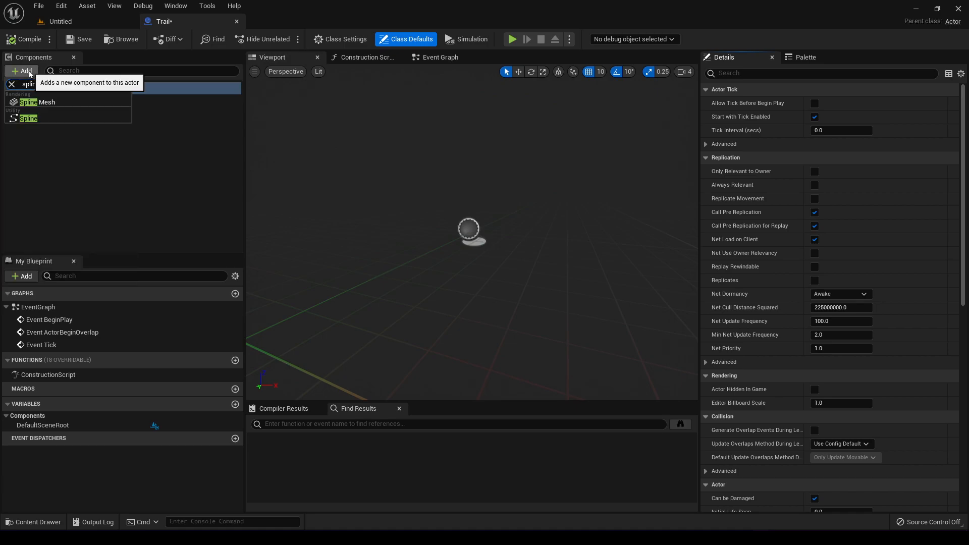
{"action": "left_click", "coordinate": [49, 120]}
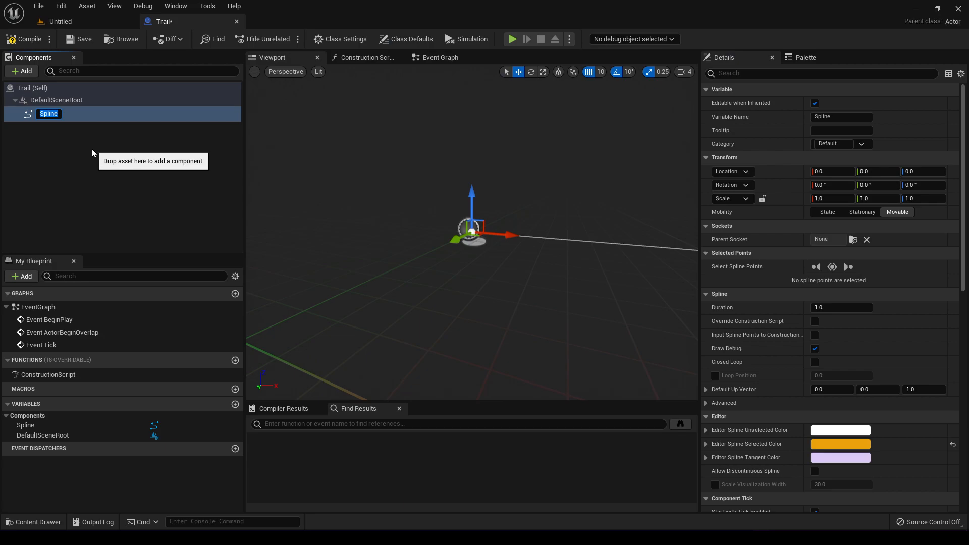
{"action": "key", "text": "Return"}
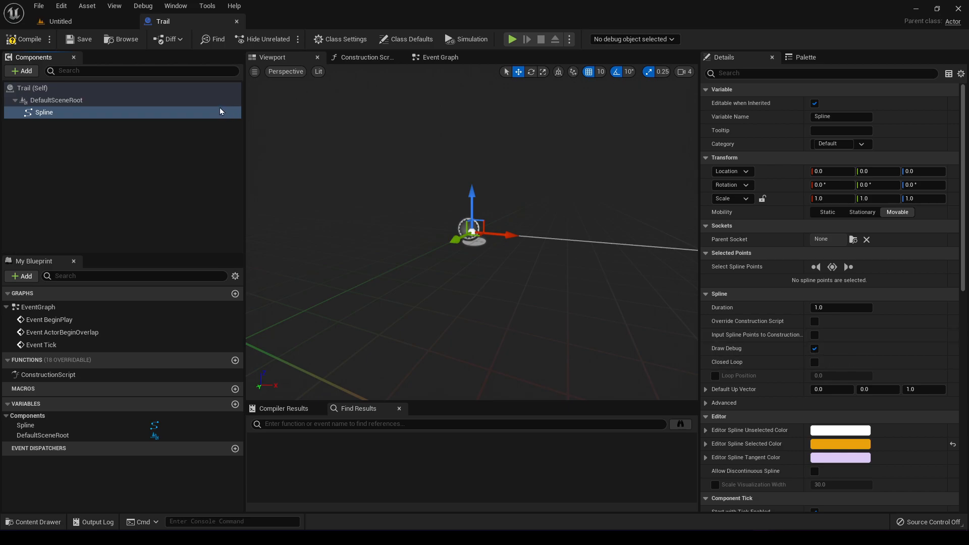
Place a Trail actor on the level's floor at about X 200, Y 190, Z 0.
{"action": "left_click", "coordinate": [56, 22]}
{"action": "left_click_drag", "start_coordinate": [119, 404], "coordinate": [267, 258]}
{"action": "right_click_drag", "start_coordinate": [251, 288], "coordinate": [251, 328]}
{"action": "key", "text": "f"}
{"action": "left_click_drag", "start_coordinate": [251, 288], "coordinate": [344, 288], "text": "alt"}
{"action": "scroll", "coordinate": [239, 264], "scroll_direction": "up", "scroll_amount": 4}
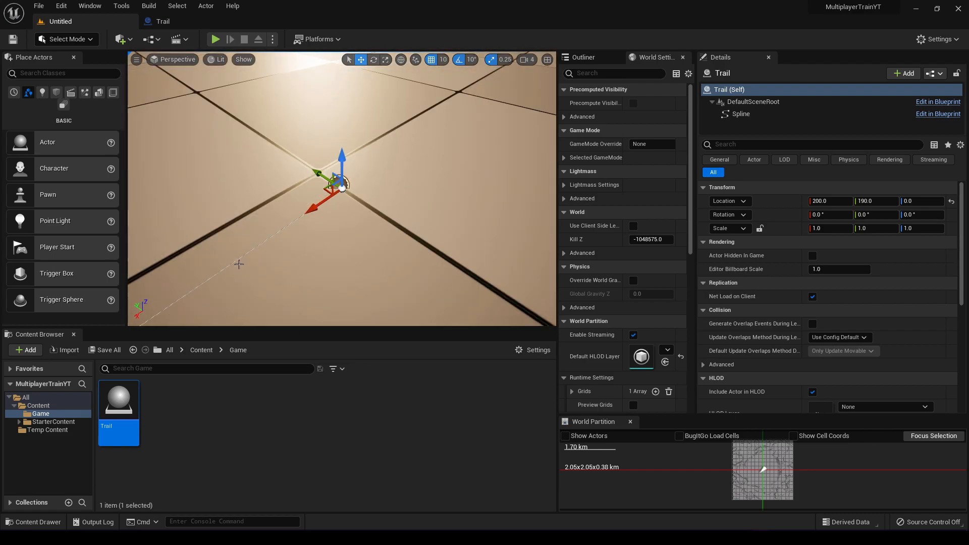
Reshape the placed Trail's spline into a curve by moving its points, and deselect it.
{"action": "scroll", "coordinate": [189, 286], "scroll_direction": "down", "scroll_amount": 1}
{"action": "scroll", "coordinate": [194, 287], "scroll_direction": "down", "scroll_amount": 3}
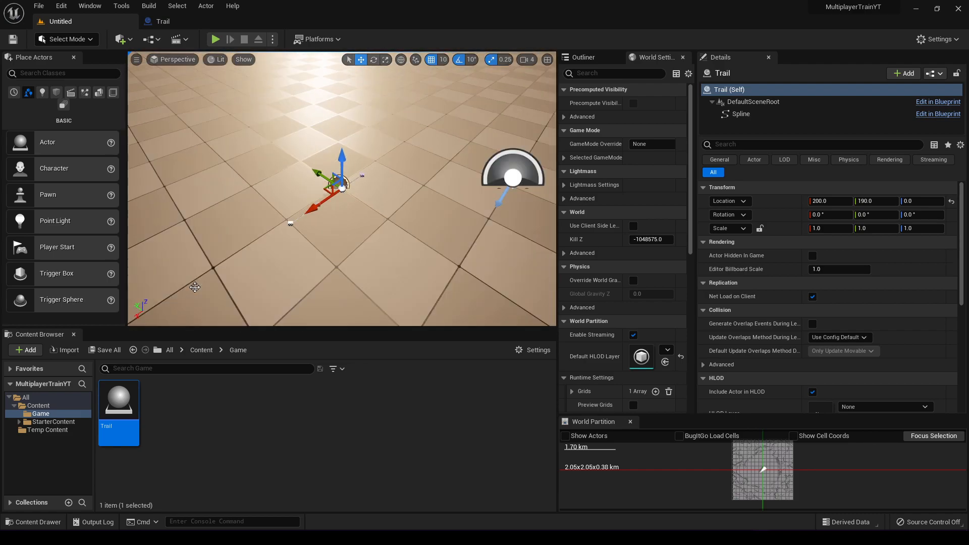
{"action": "left_click_drag", "start_coordinate": [250, 249], "coordinate": [162, 309]}
{"action": "right_click_drag", "start_coordinate": [291, 237], "coordinate": [242, 239]}
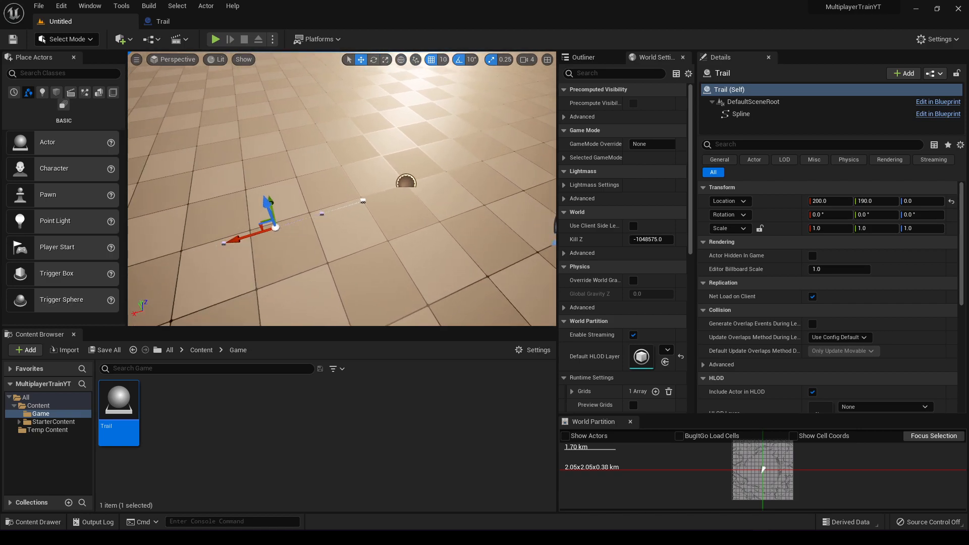
{"action": "left_click", "coordinate": [322, 214]}
{"action": "left_click_drag", "start_coordinate": [274, 228], "coordinate": [234, 241]}
{"action": "left_click_drag", "start_coordinate": [281, 208], "coordinate": [275, 184]}
{"action": "right_click", "coordinate": [275, 229]}
{"action": "type", "text": "f"}
{"action": "left_click", "coordinate": [258, 238]}
{"action": "key", "text": "f"}
{"action": "mouse_move", "coordinate": [258, 238]}
{"action": "right_mouse_down"}
{"action": "mouse_move", "coordinate": [270, 172]}
{"action": "mouse_move", "coordinate": [241, 192]}
{"action": "mouse_move", "coordinate": [274, 174]}
{"action": "mouse_move", "coordinate": [255, 244]}
{"action": "right_mouse_up"}
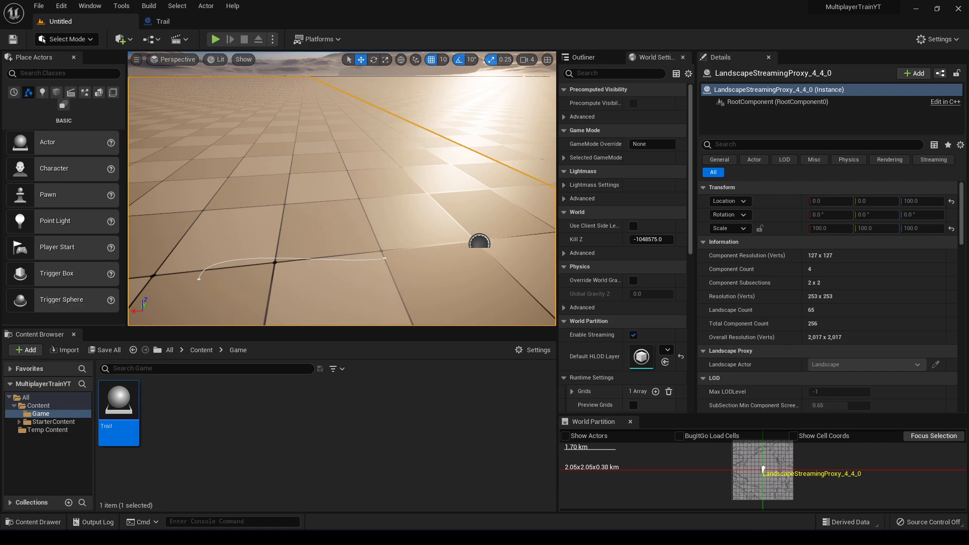
Create a second Actor-based Blueprint class named Train in the Game folder.
{"action": "right_click", "coordinate": [253, 423]}
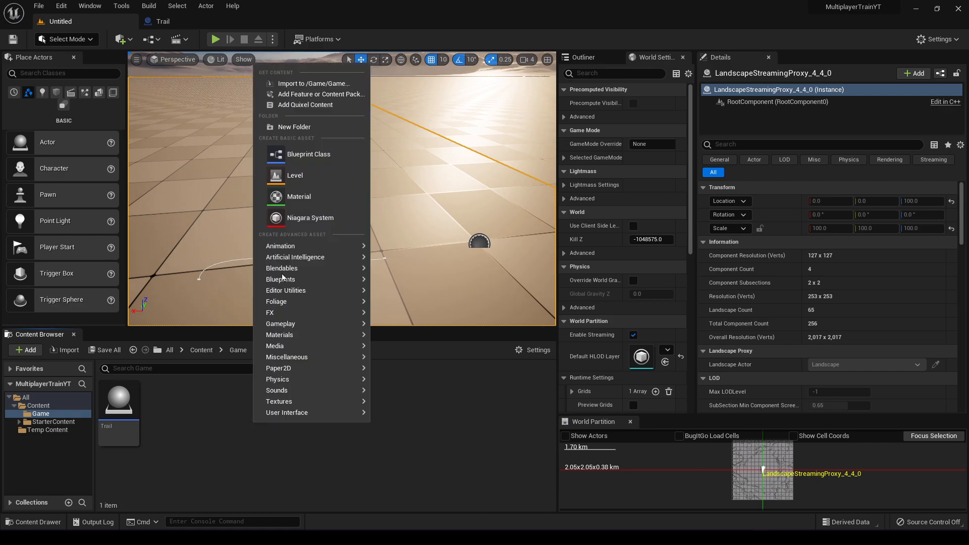
{"action": "left_click", "coordinate": [311, 155]}
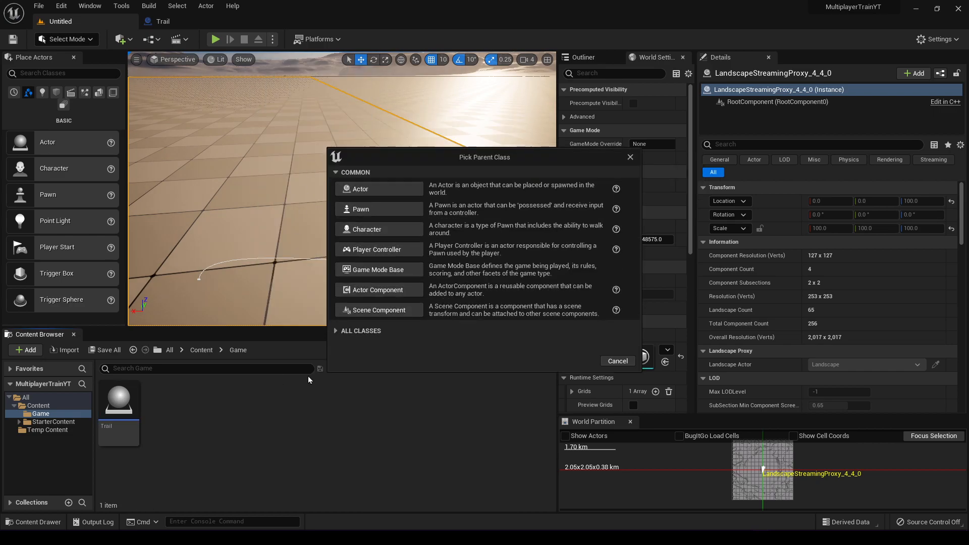
{"action": "left_click", "coordinate": [374, 188]}
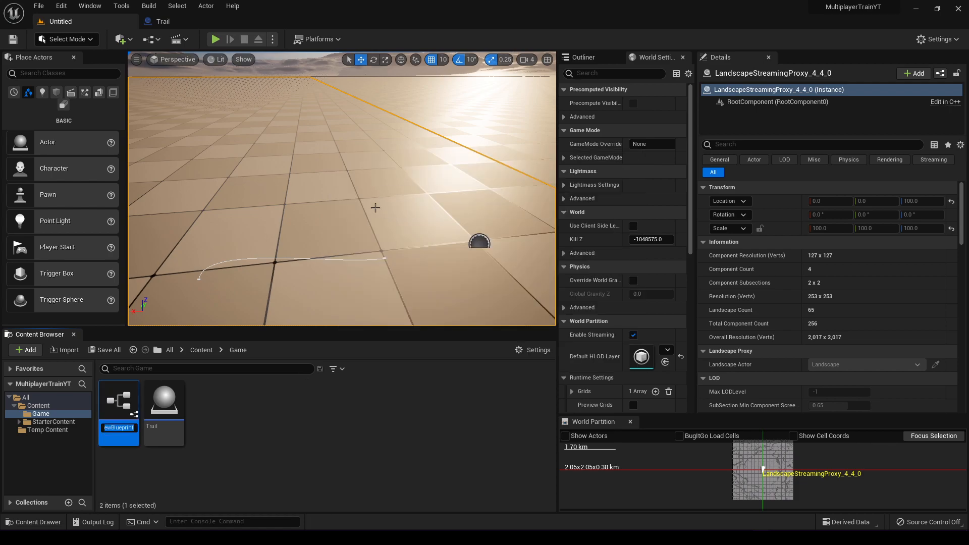
{"action": "type", "text": "Train"}
{"action": "key", "text": "Return"}
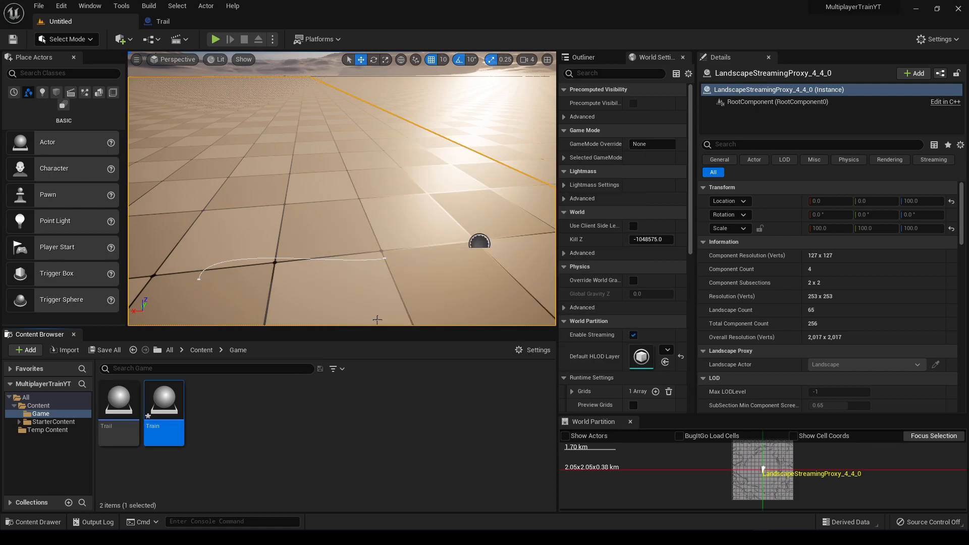
Open the Train Blueprint and add a Static Mesh component with its default name.
{"action": "double_click", "coordinate": [169, 418]}
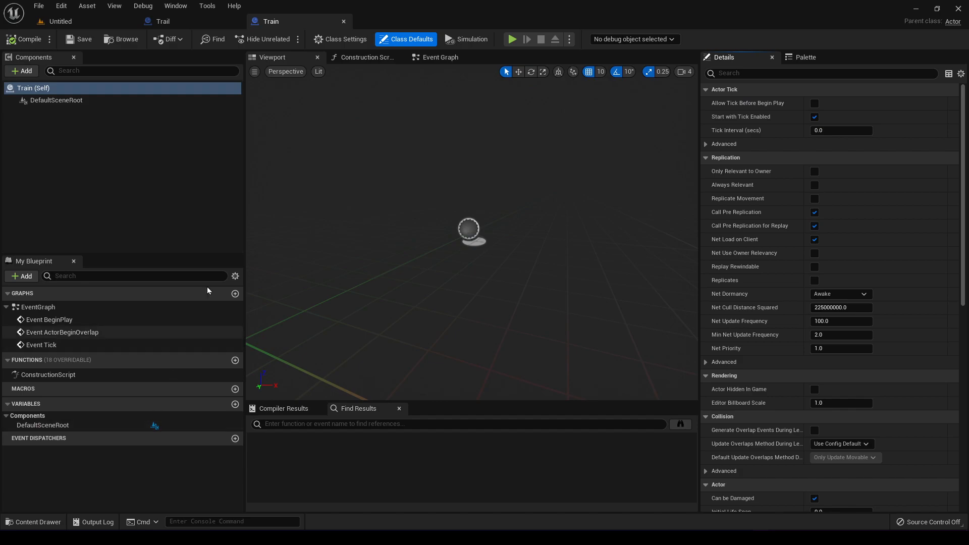
{"action": "left_click", "coordinate": [23, 70]}
{"action": "type", "text": "mesh"}
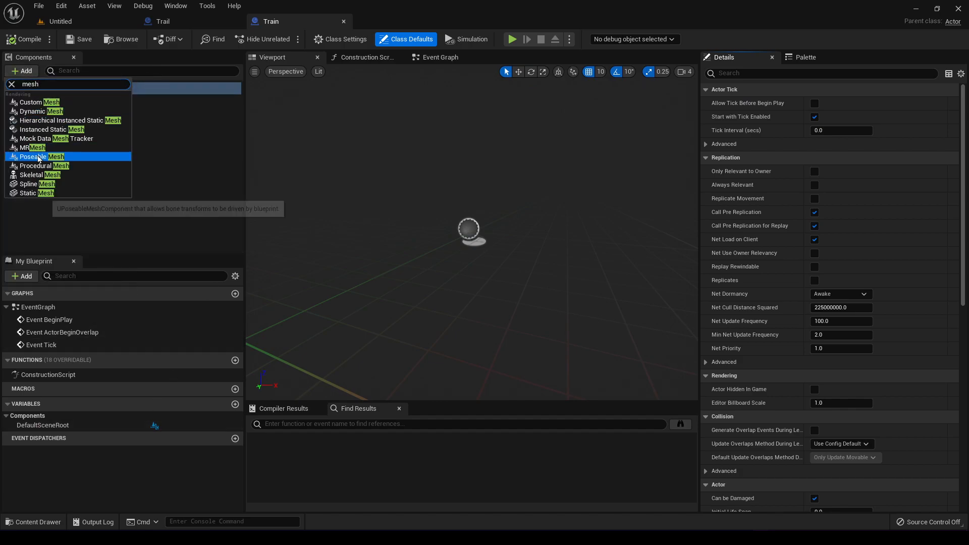
{"action": "left_click", "coordinate": [42, 195]}
{"action": "key", "text": "Return"}
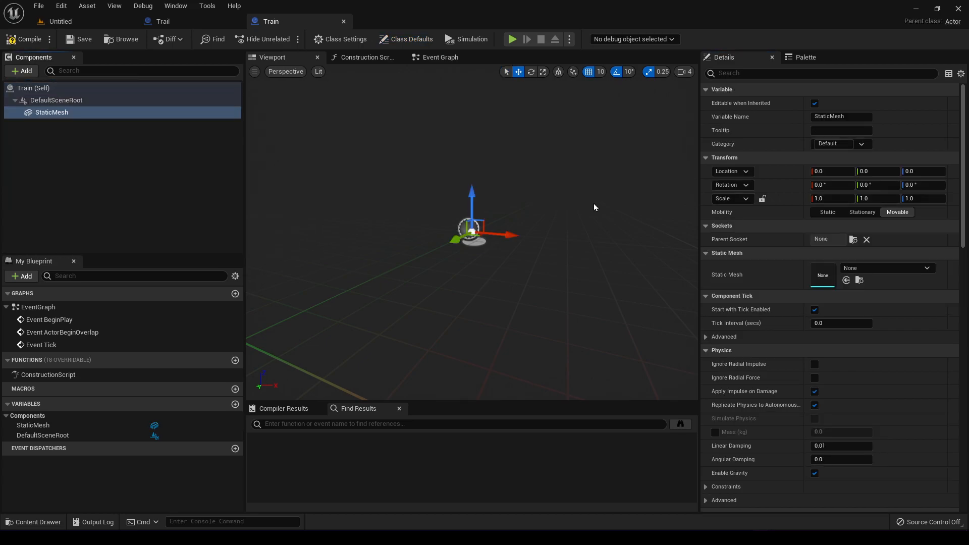
Assign the Shape_Cube mesh to the Train's Static Mesh component.
{"action": "left_click", "coordinate": [854, 267]}
{"action": "type", "text": "cube"}
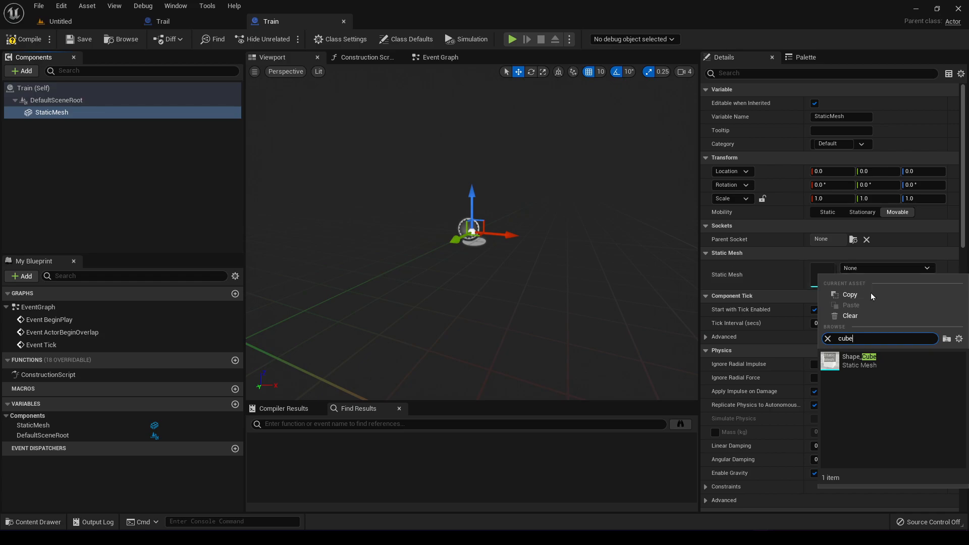
{"action": "left_click", "coordinate": [859, 360]}
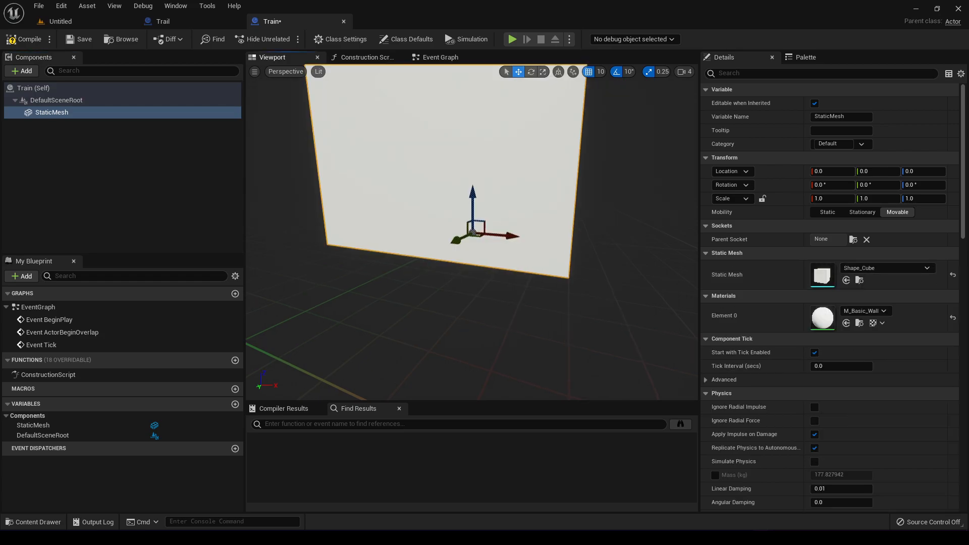
Flatten the Train's cube into a thin platform by setting its Z scale to 0.0975.
{"action": "scroll", "coordinate": [592, 286], "scroll_direction": "down", "scroll_amount": 5}
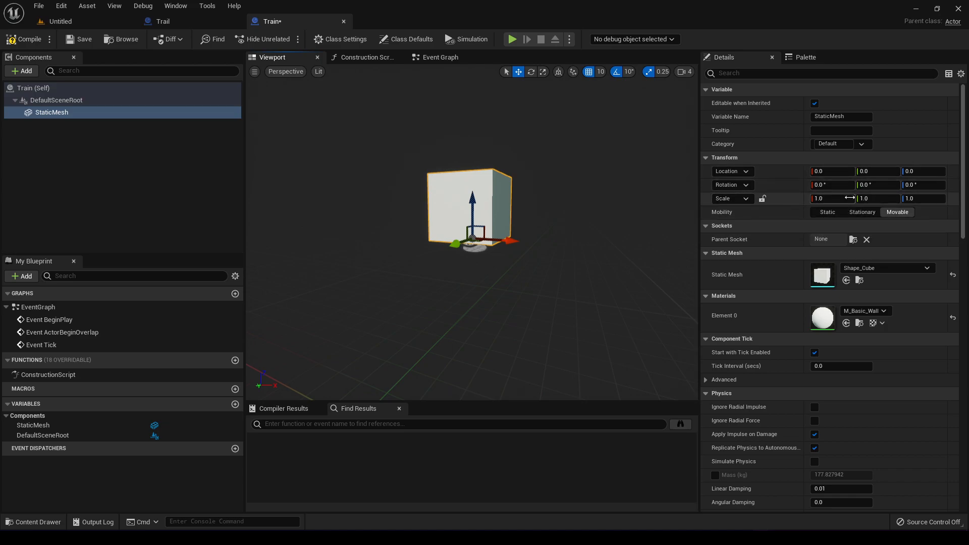
{"action": "left_click_drag", "start_coordinate": [925, 198], "coordinate": [770, 198]}
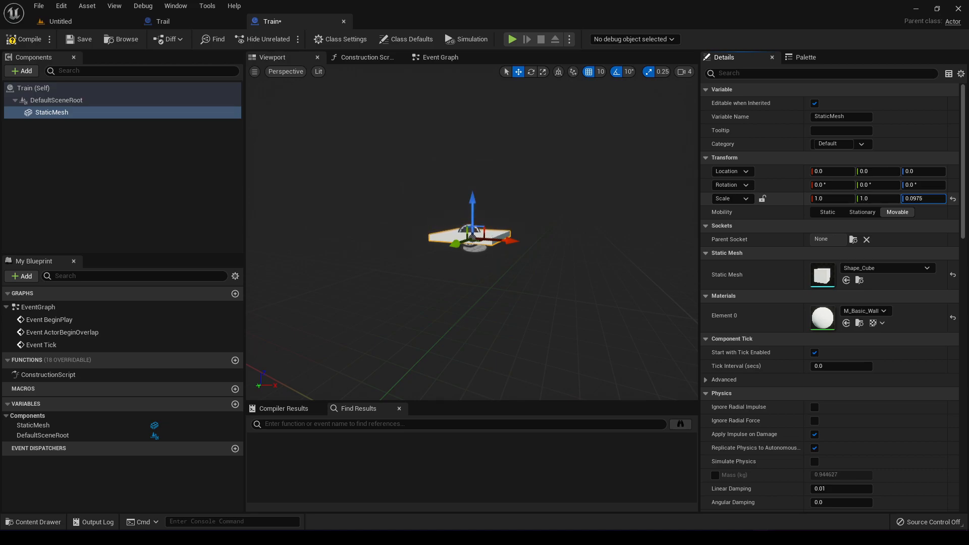
{"action": "right_click_drag", "start_coordinate": [639, 216], "coordinate": [656, 206]}
{"action": "key", "text": "w"}
{"action": "right_click_drag", "start_coordinate": [537, 187], "coordinate": [532, 184]}
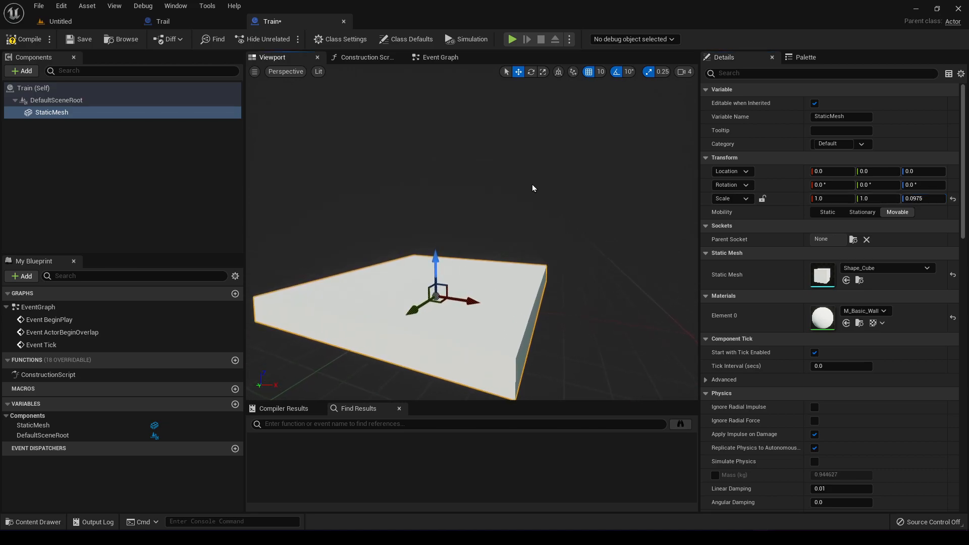
{"action": "key", "text": "f"}
{"action": "left_click_drag", "start_coordinate": [523, 182], "coordinate": [525, 204], "text": "alt"}
{"action": "scroll", "coordinate": [526, 176], "scroll_direction": "down", "scroll_amount": 5}
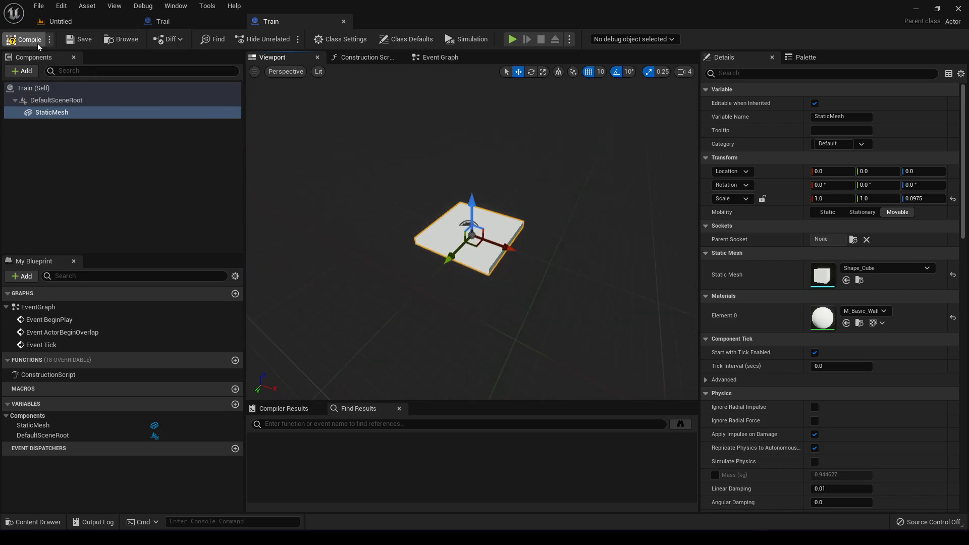
Return from the Train Blueprint to the untitled level.
{"action": "left_click", "coordinate": [63, 21]}
{"action": "left_click", "coordinate": [302, 432]}
{"action": "right_click_drag", "start_coordinate": [305, 294], "coordinate": [203, 281]}
{"action": "key", "text": "d"}
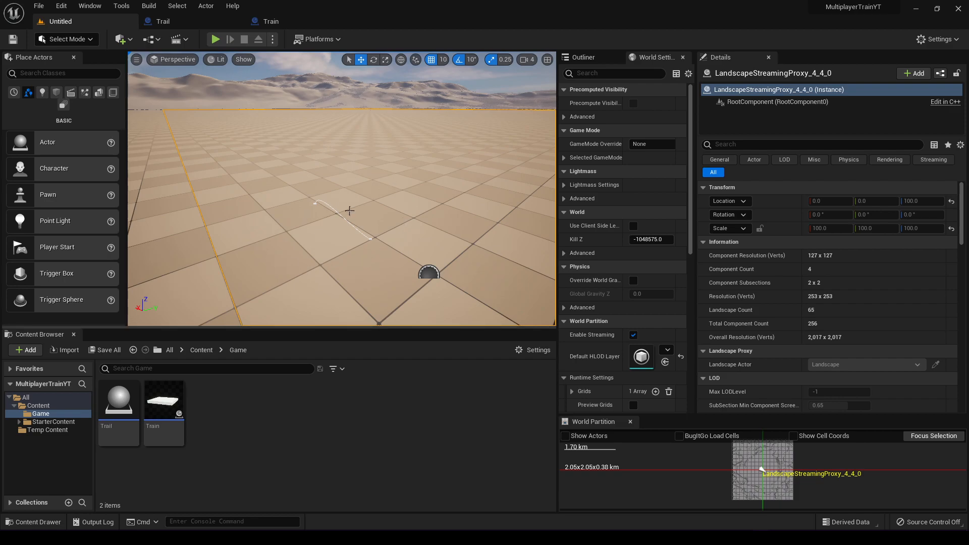
{"action": "left_click", "coordinate": [25, 350]}
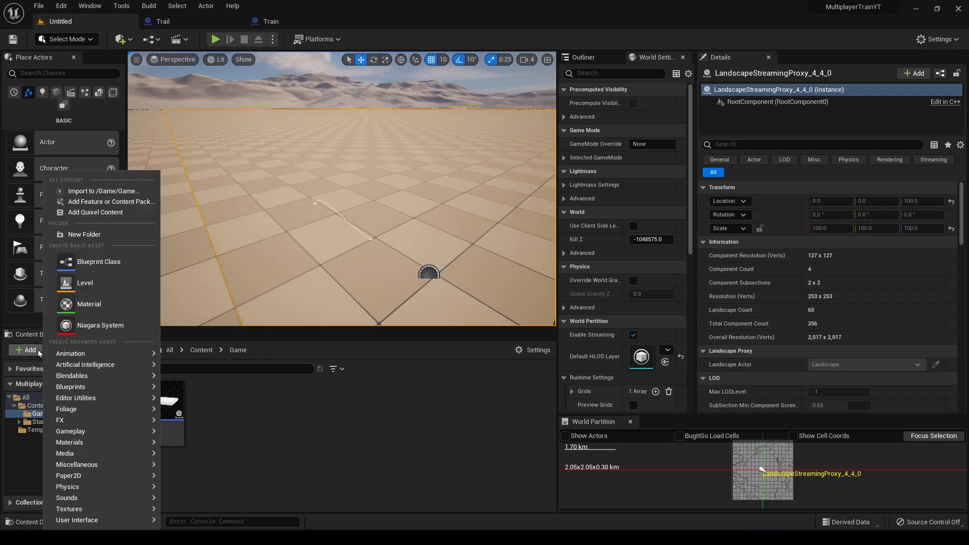
{"action": "left_click", "coordinate": [106, 202]}
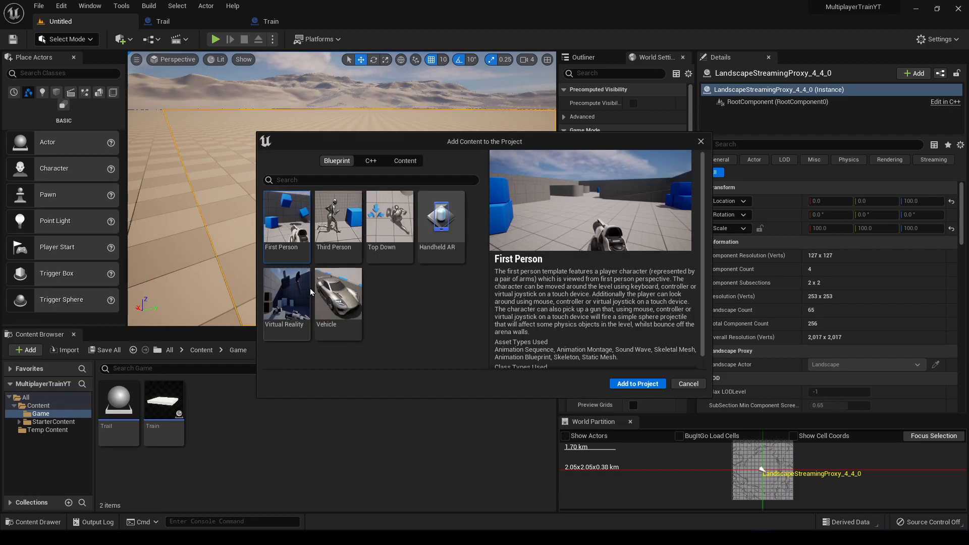
{"action": "left_click", "coordinate": [337, 221]}
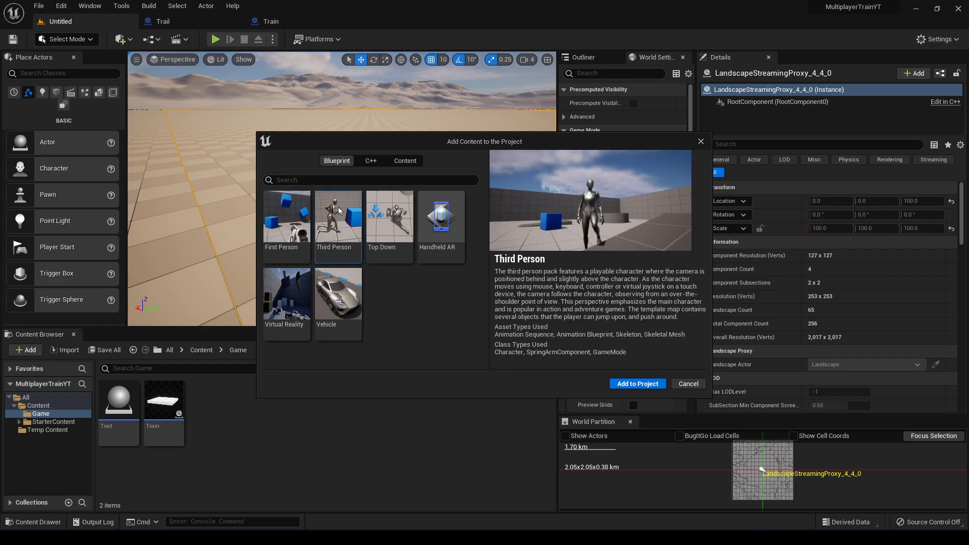
{"action": "left_click", "coordinate": [688, 384]}
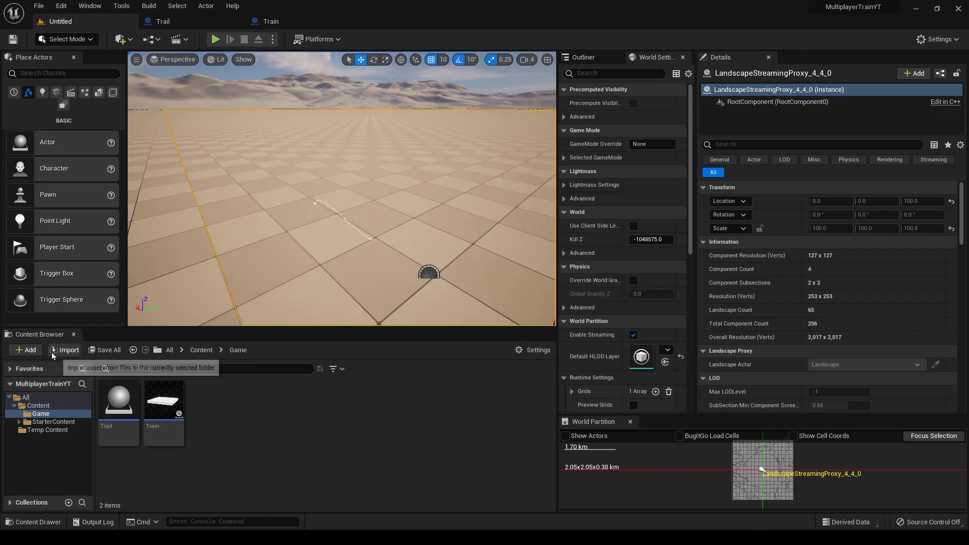
Add the Third Person Blueprint feature pack to the project.
{"action": "left_click", "coordinate": [25, 350]}
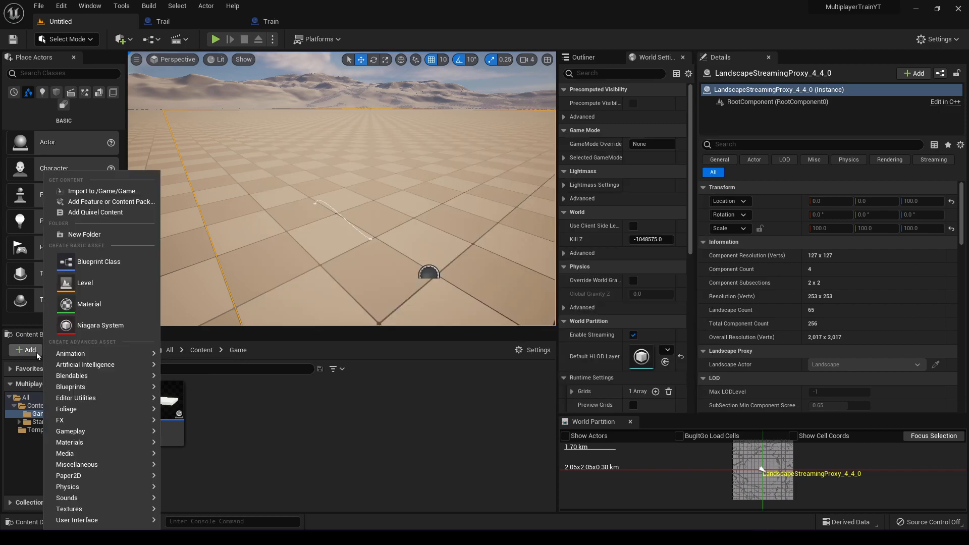
{"action": "left_click", "coordinate": [107, 207]}
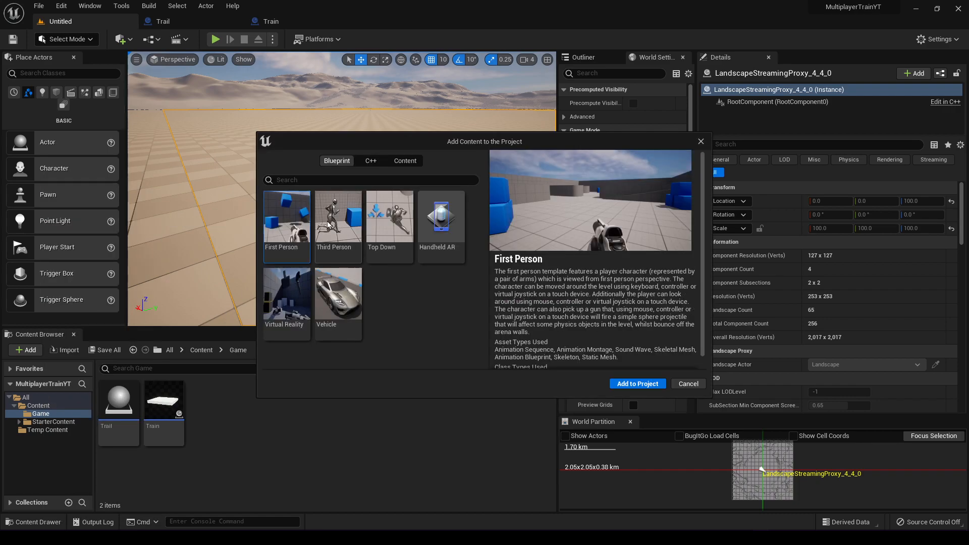
{"action": "left_click", "coordinate": [326, 227]}
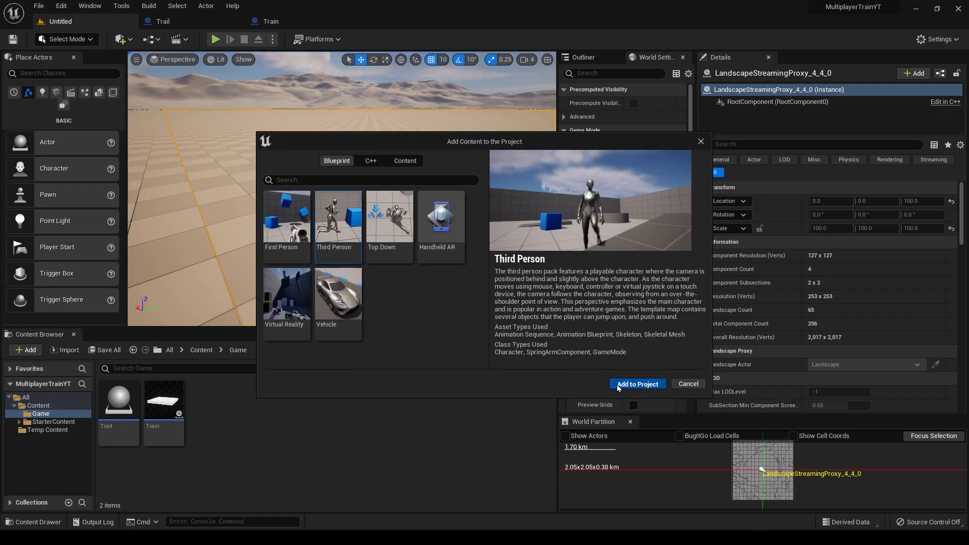
{"action": "left_click", "coordinate": [618, 385]}
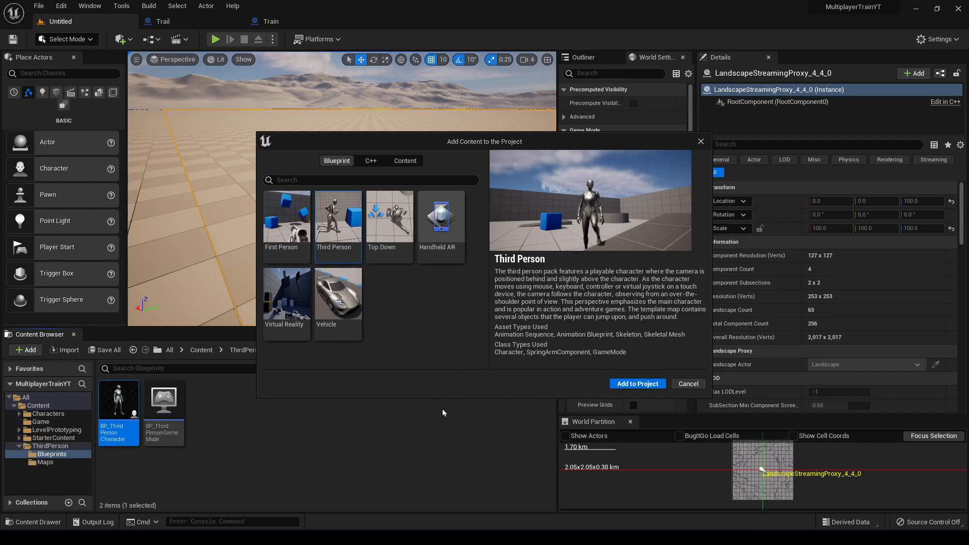
{"action": "left_click", "coordinate": [676, 383]}
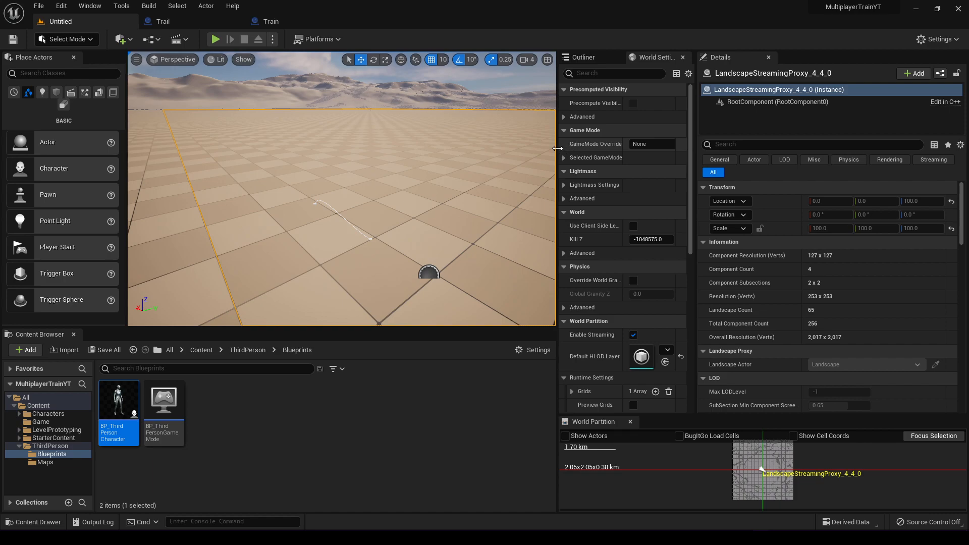
Set the level's GameMode Override to BP_ThirdPersonGameMode in the world settings.
{"action": "left_click", "coordinate": [652, 146]}
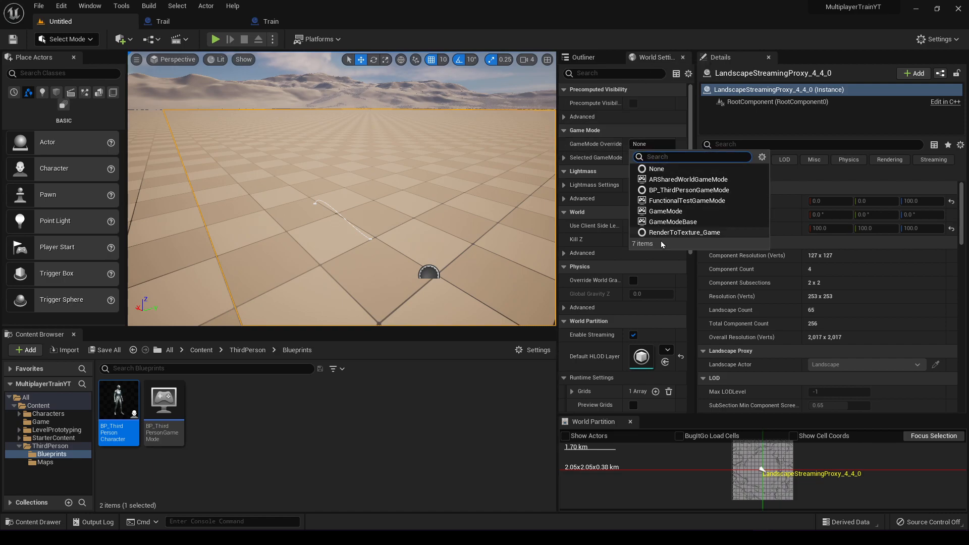
{"action": "left_click", "coordinate": [679, 195]}
{"action": "left_click", "coordinate": [435, 395]}
Save the level in the Game folder under the name TestMap.
{"action": "key", "text": "ctrl+s"}
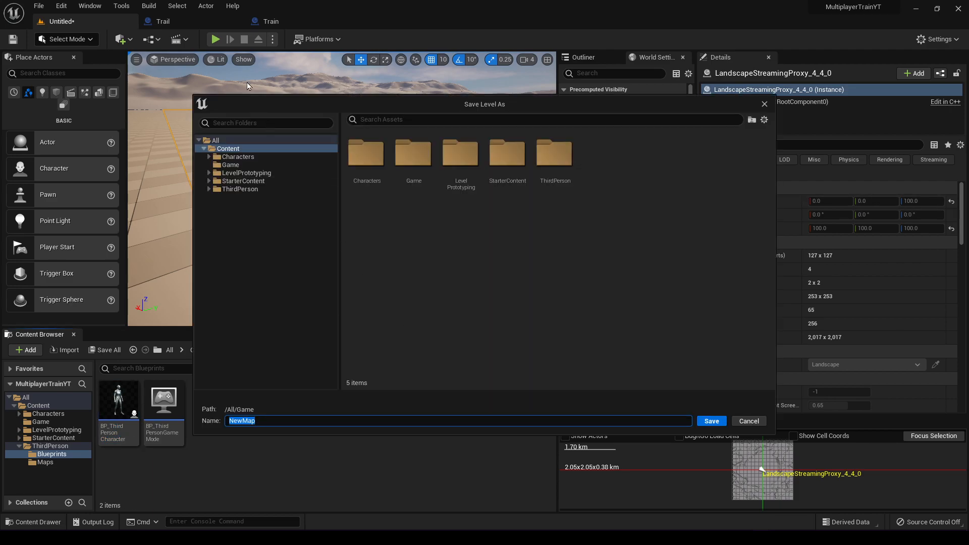
{"action": "left_click", "coordinate": [763, 422]}
{"action": "key", "text": "ctrl+s"}
{"action": "double_click", "coordinate": [410, 171]}
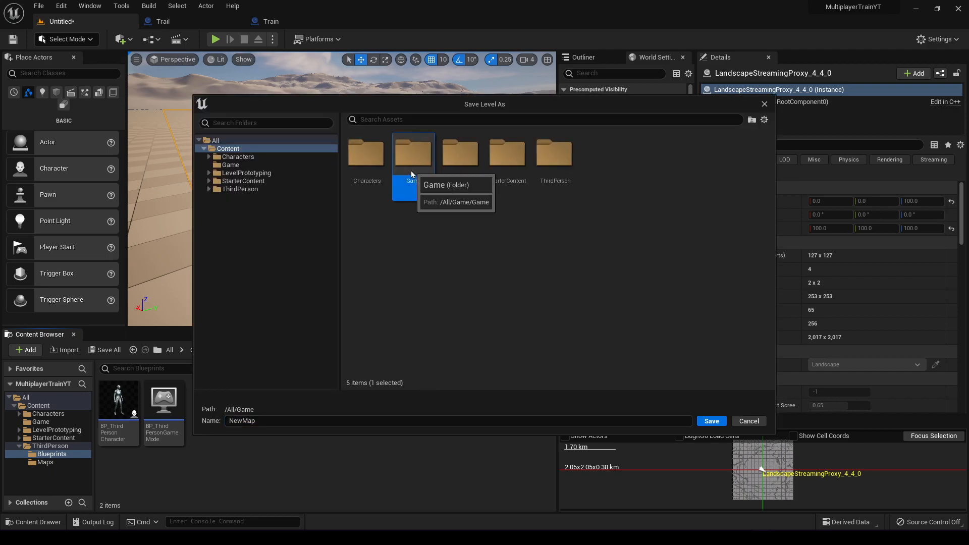
{"action": "left_click", "coordinate": [401, 421]}
{"action": "type", "text": "Test"}
{"action": "key", "text": "Return"}
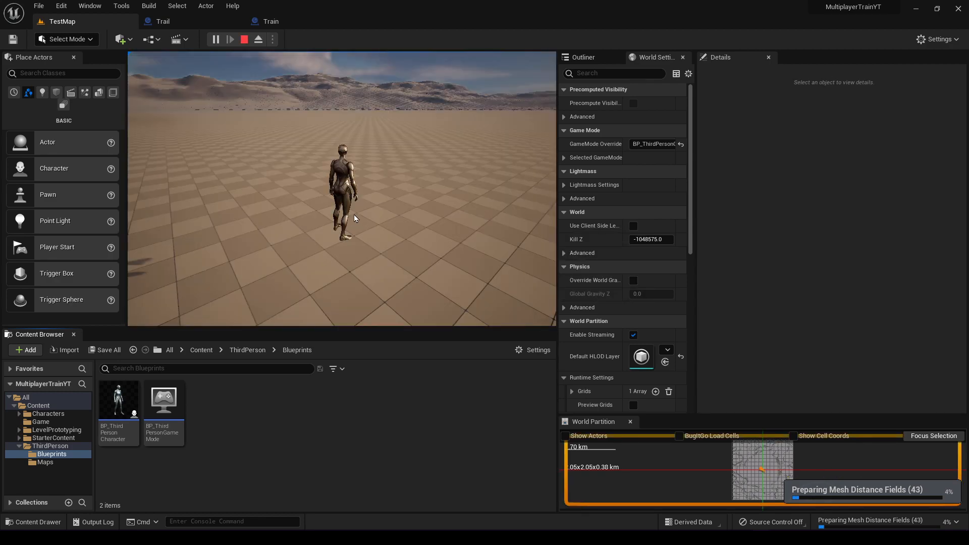
Play-test the level by running and jumping with the third-person character, and end the play session.
{"action": "left_click", "coordinate": [354, 217]}
{"action": "key", "text": "w"}
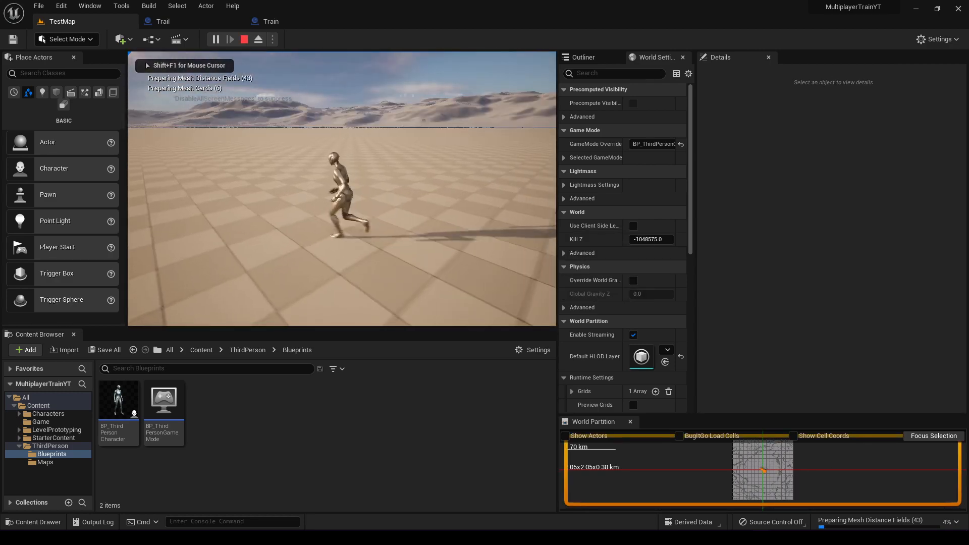
{"action": "key", "text": "space"}
{"action": "key", "text": "space"}
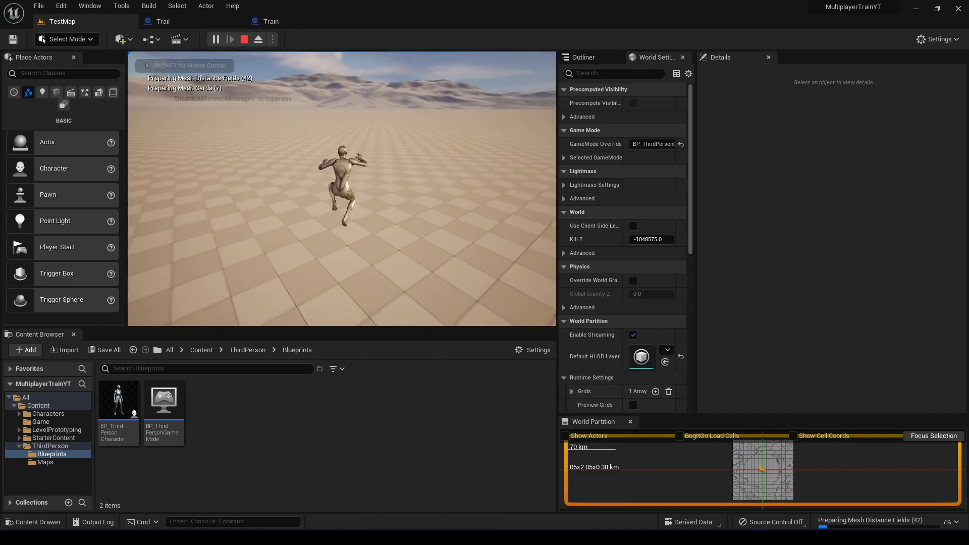
{"action": "key", "text": "space"}
{"action": "key", "text": "space"}
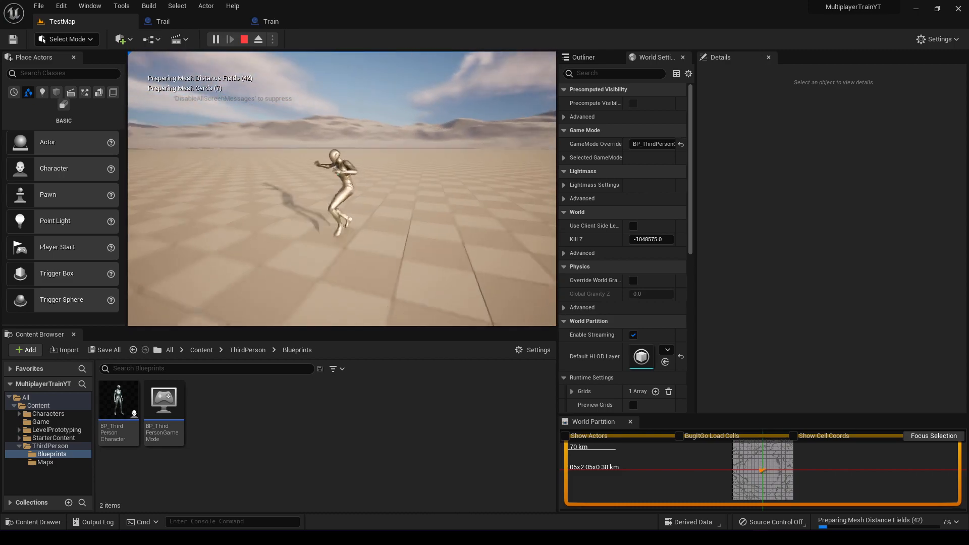
{"action": "key", "text": "Escape"}
Go back from the ThirdPerson Blueprints folder to the project's root Content folder.
{"action": "key", "text": "s"}
{"action": "right_click_drag", "start_coordinate": [416, 281], "coordinate": [550, 275]}
{"action": "key", "text": "a"}
{"action": "right_click_drag", "start_coordinate": [342, 188], "coordinate": [265, 208]}
{"action": "key", "text": "w"}
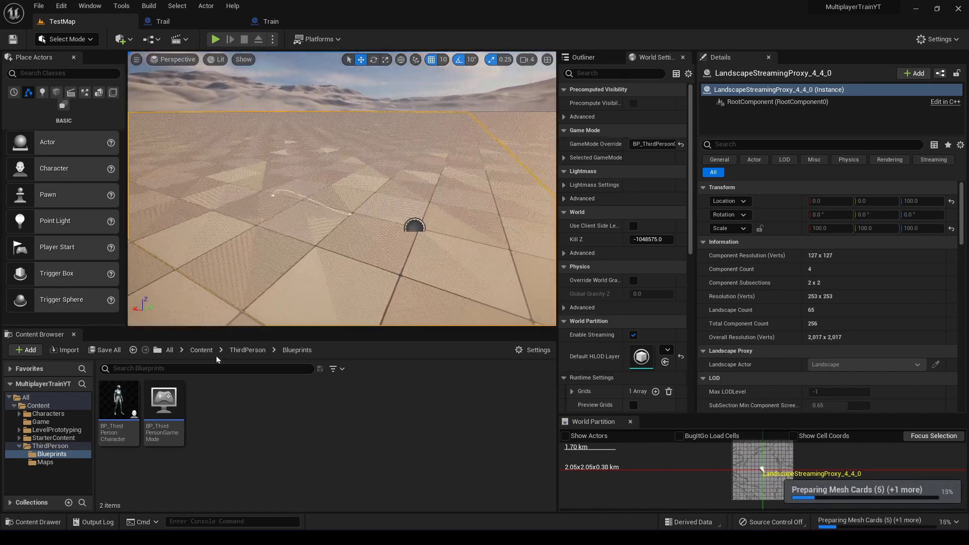
{"action": "left_click", "coordinate": [241, 351]}
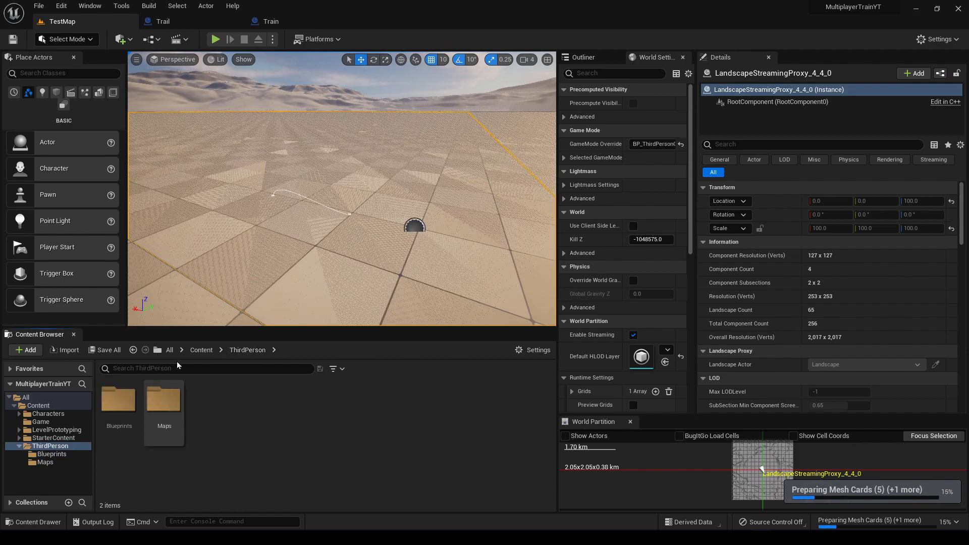
{"action": "left_click", "coordinate": [200, 351]}
{"action": "left_click", "coordinate": [344, 227]}
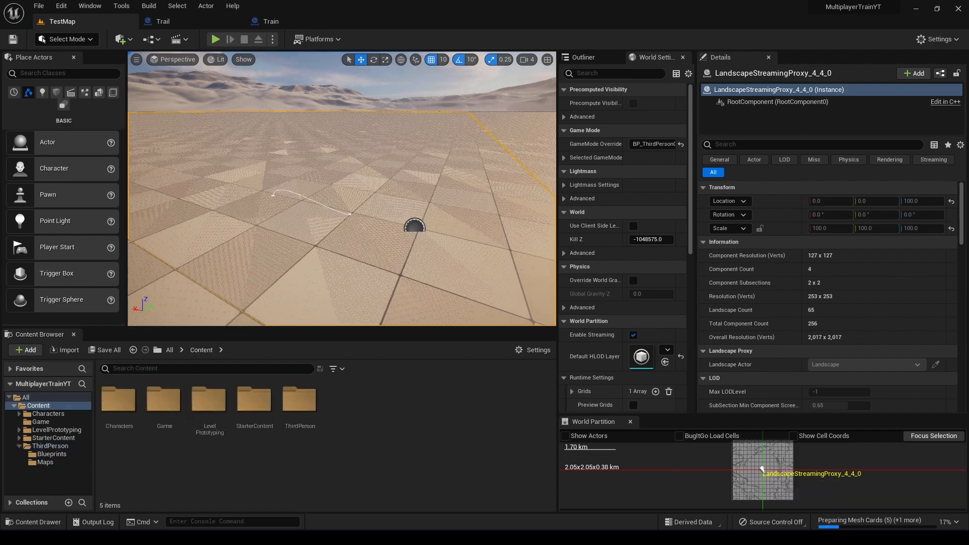